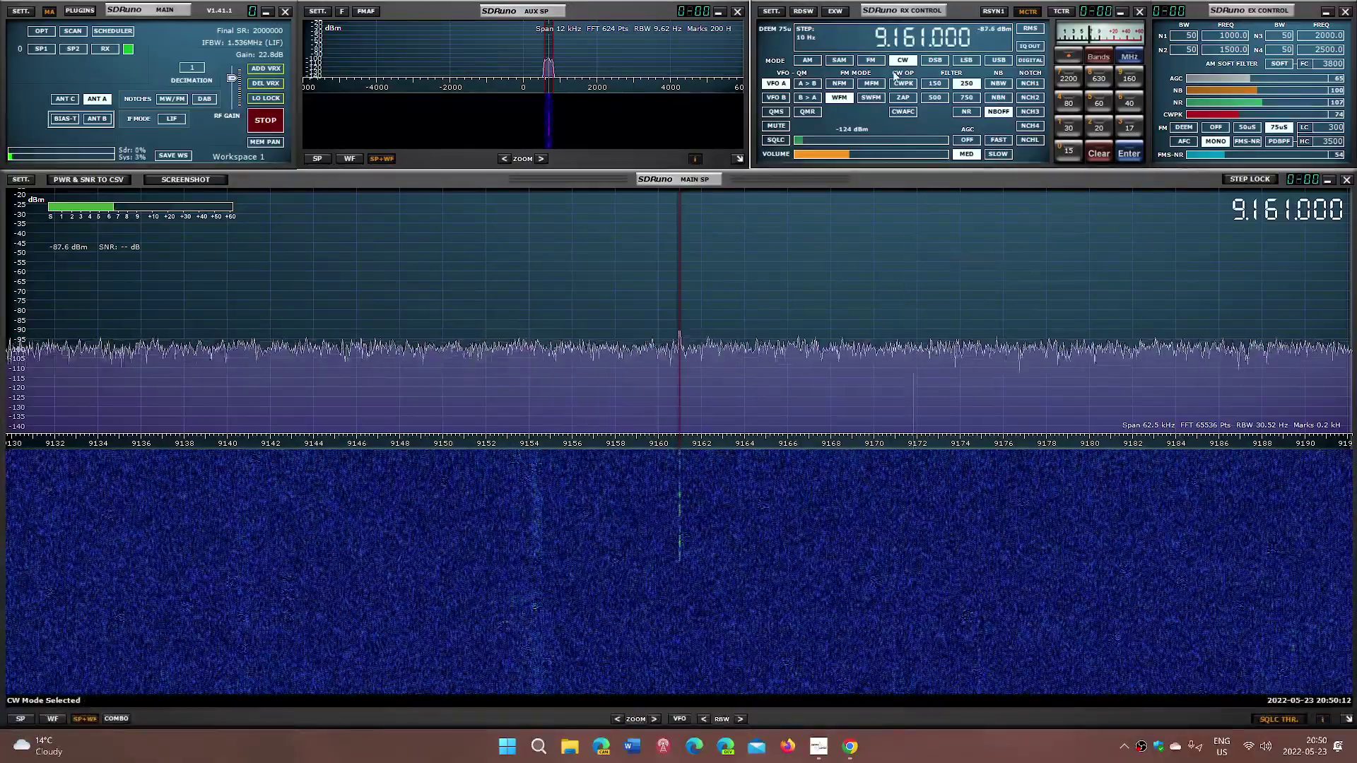
# - Try the 500, 150 and 250 Hz CW filters, raising the volume slightly, ending on 250 Hz
pyautogui.click(933, 98)
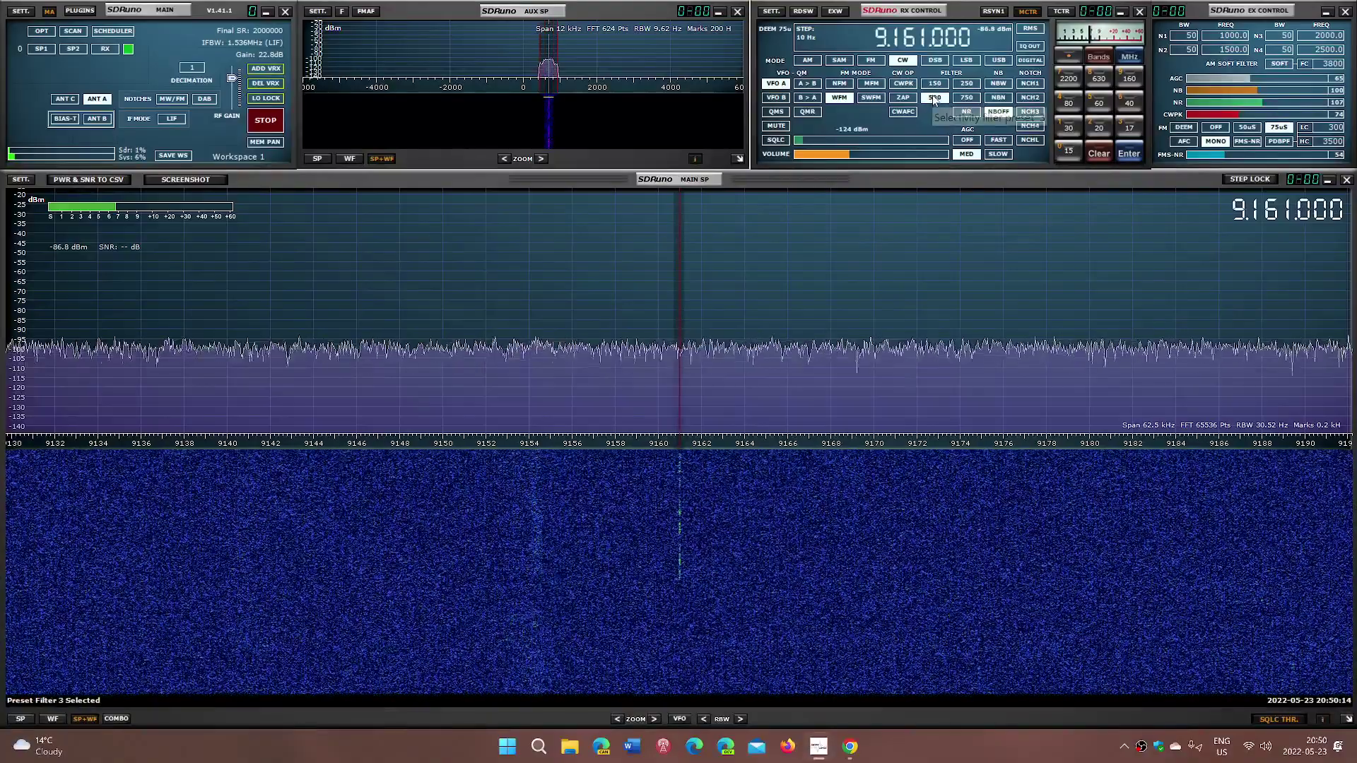
pyautogui.click(859, 158)
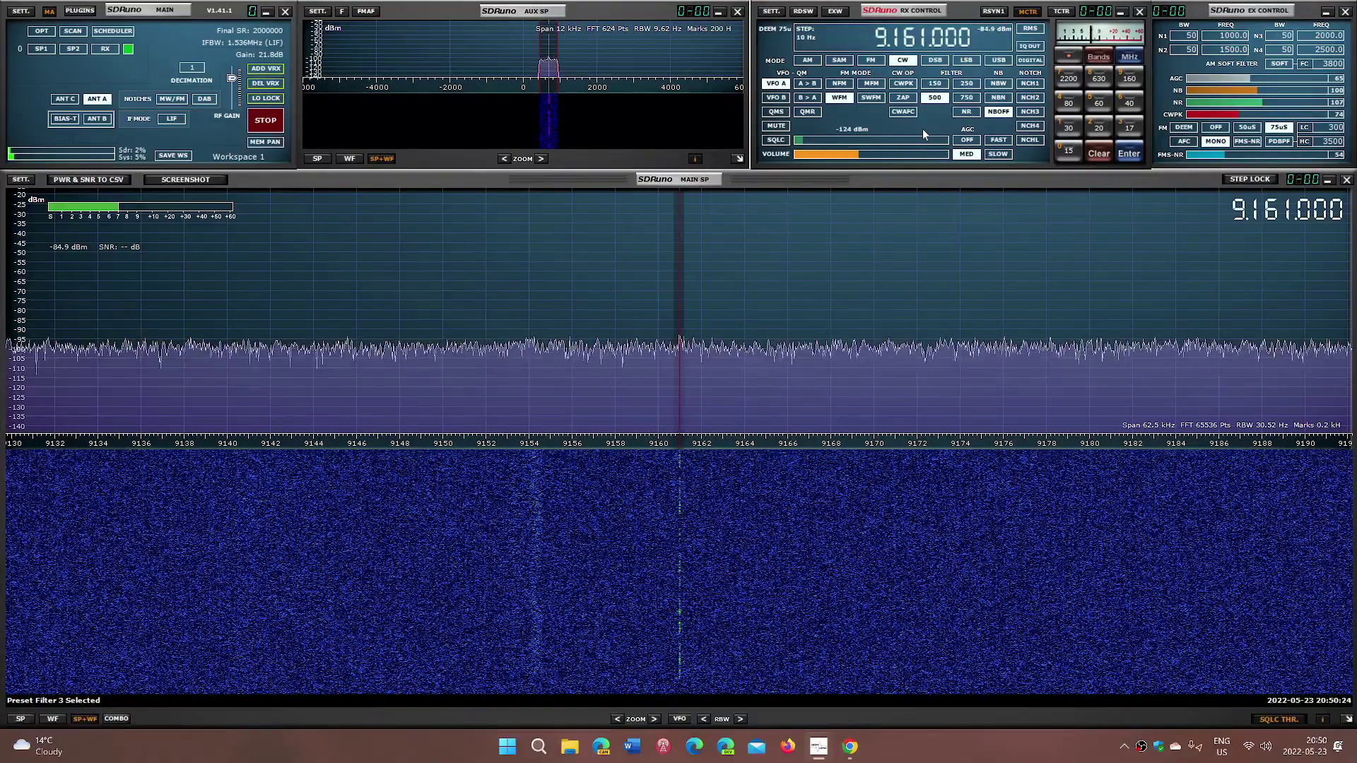
pyautogui.click(938, 84)
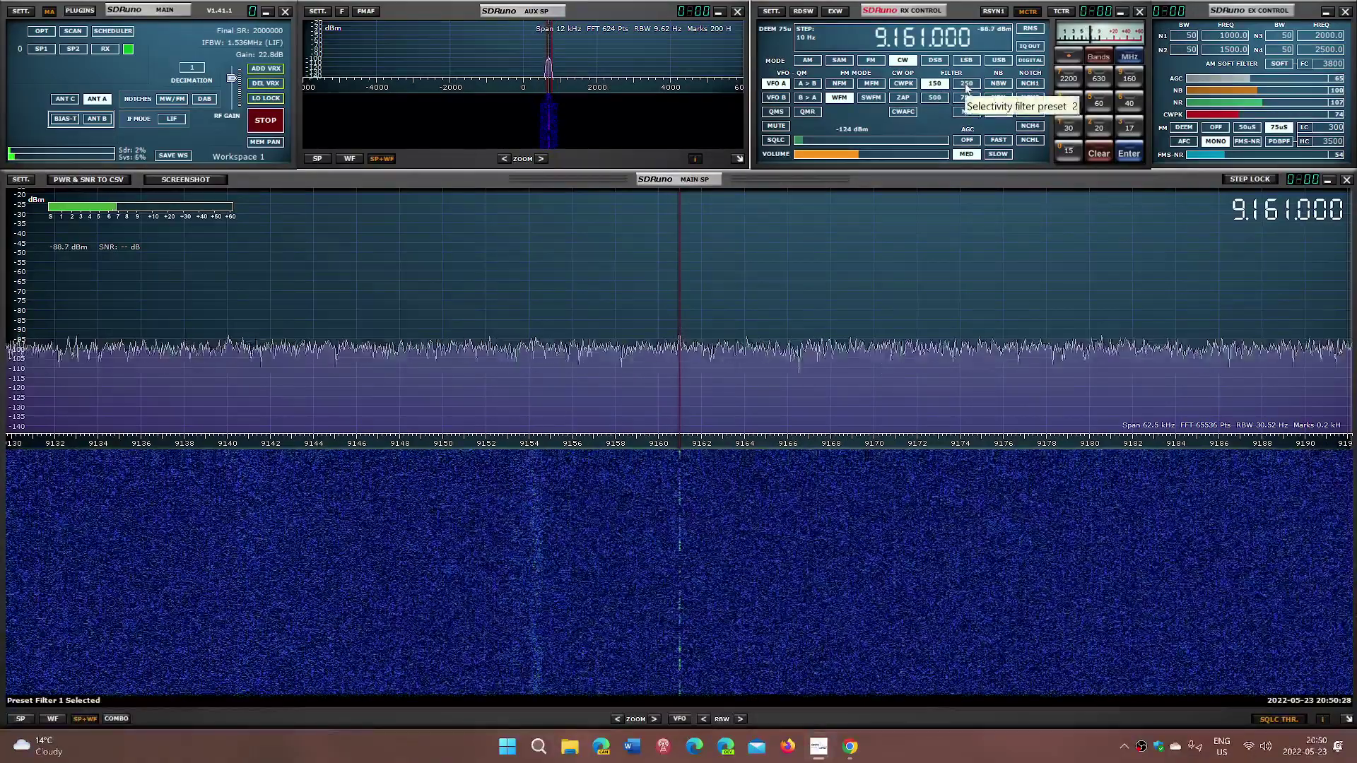
pyautogui.click(869, 155)
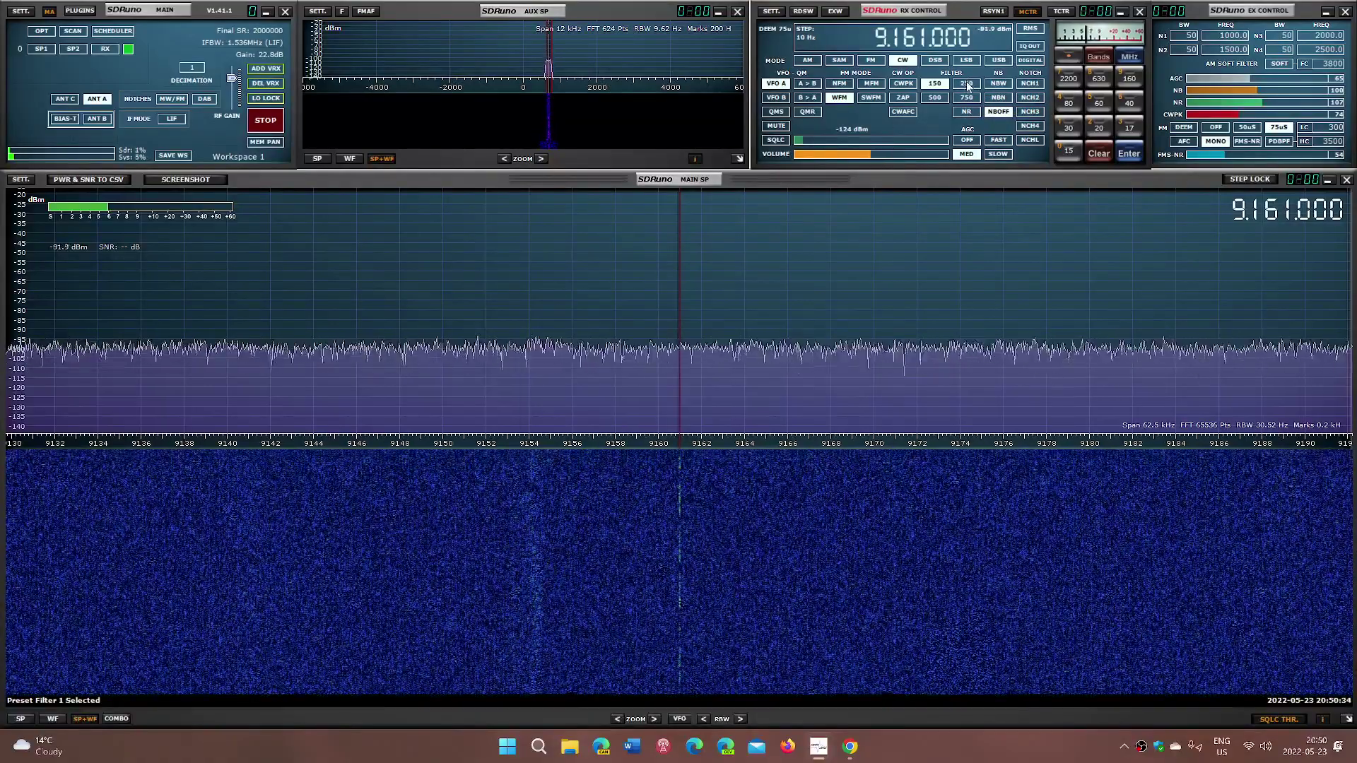
pyautogui.click(966, 84)
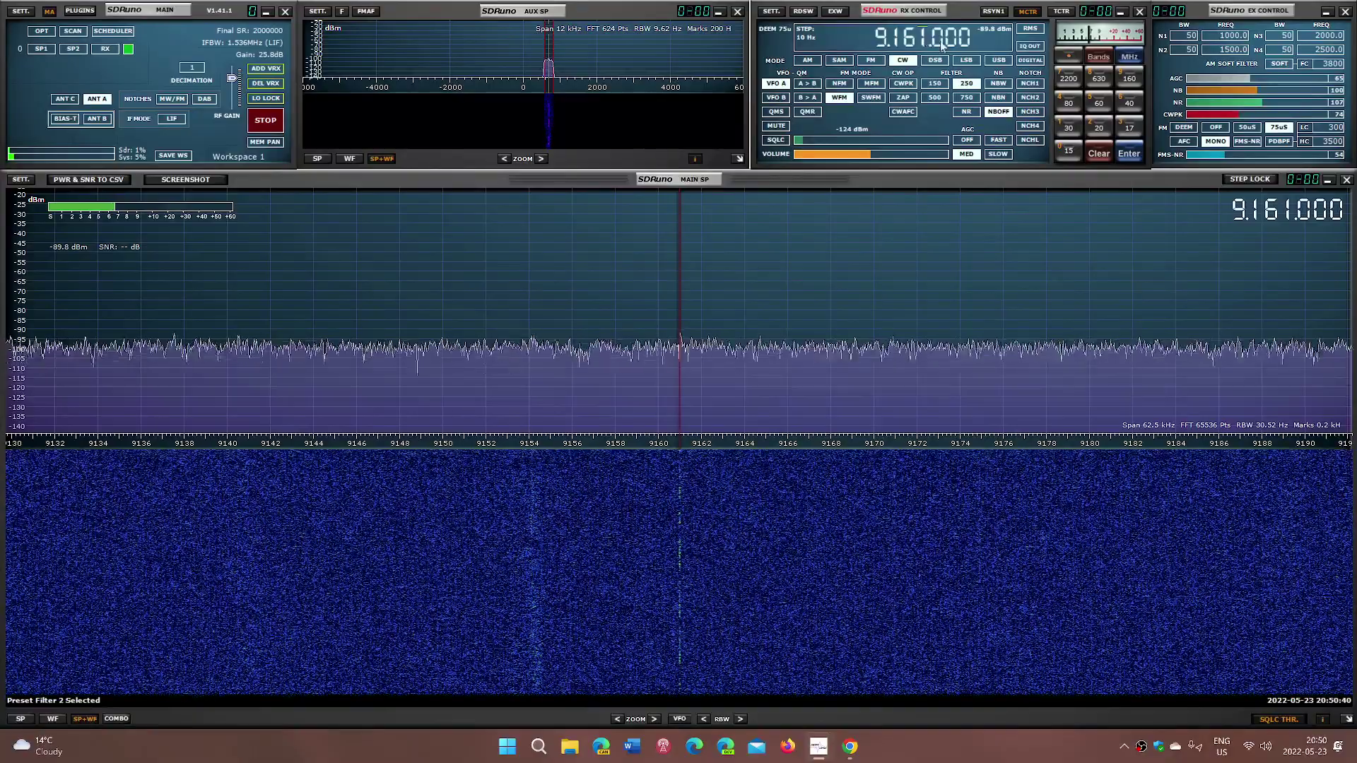
# - Listen in USB at 9160 kHz, then retune to 9161 kHz in CW mode
pyautogui.click(994, 57)
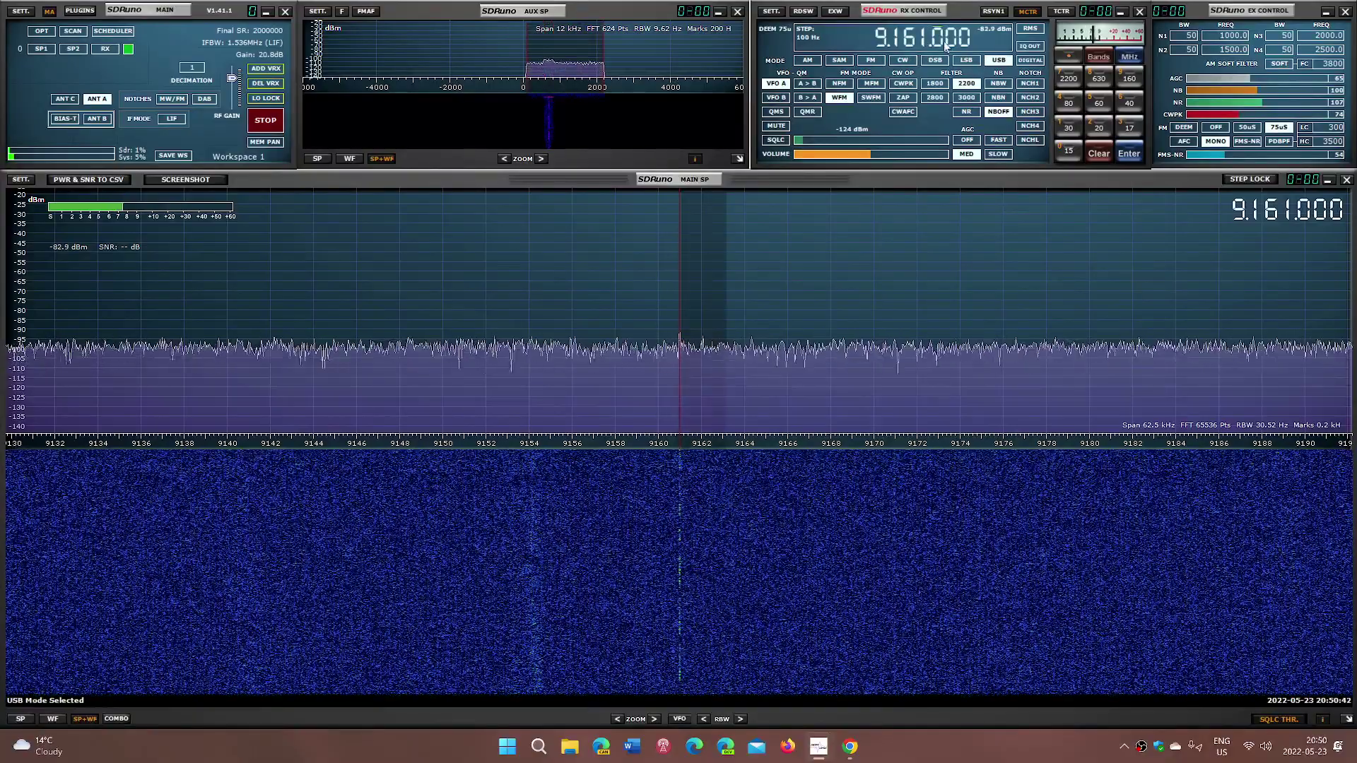
pyautogui.write('1')
pyautogui.write('9160')
pyautogui.press('Return')
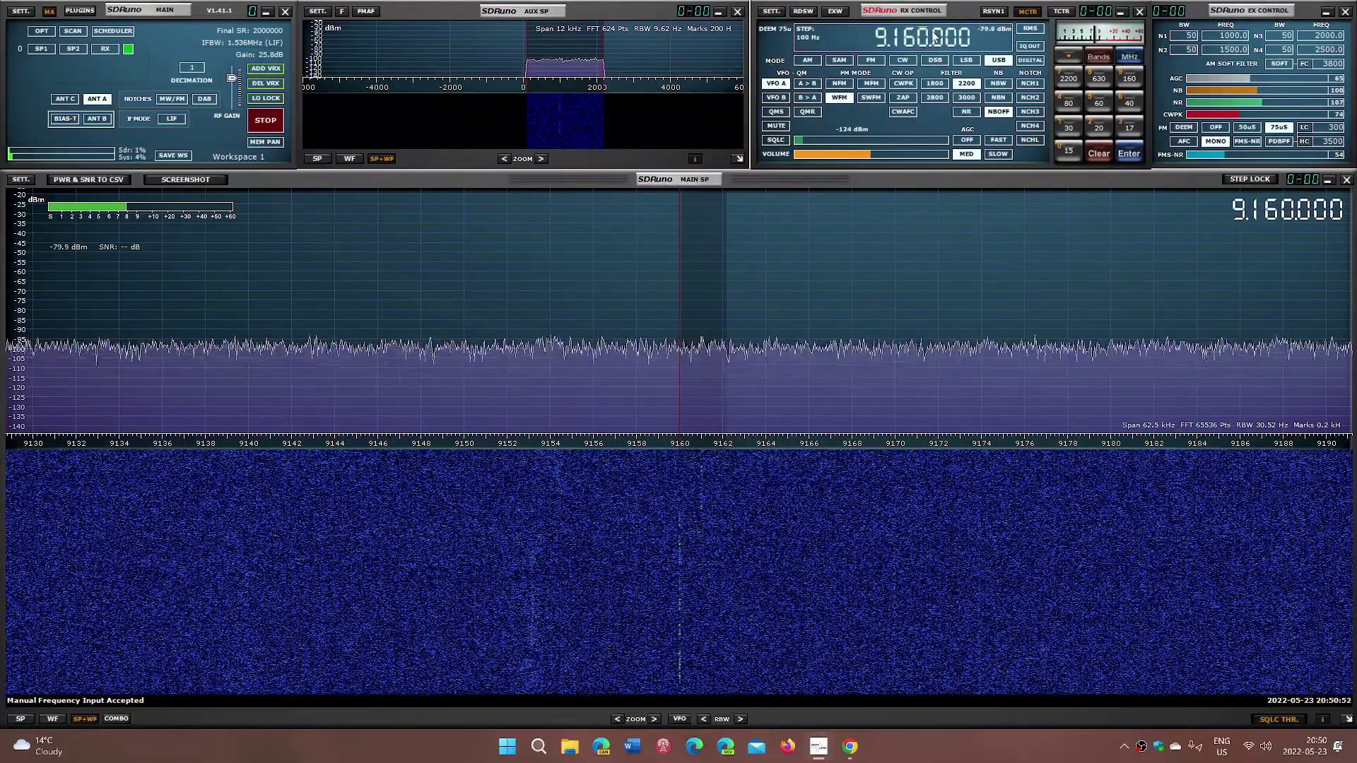
pyautogui.write('1')
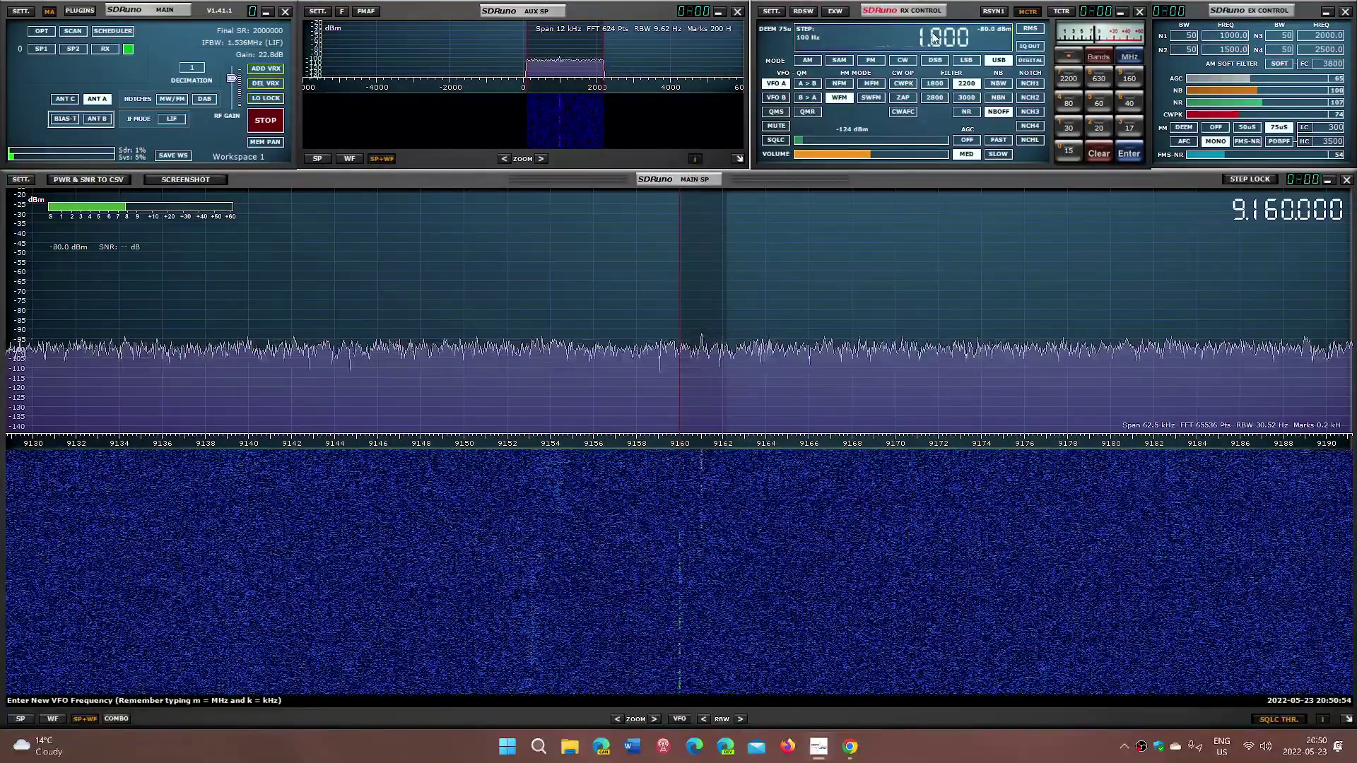
pyautogui.write('98161')
pyautogui.press('Return')
pyautogui.press('c')
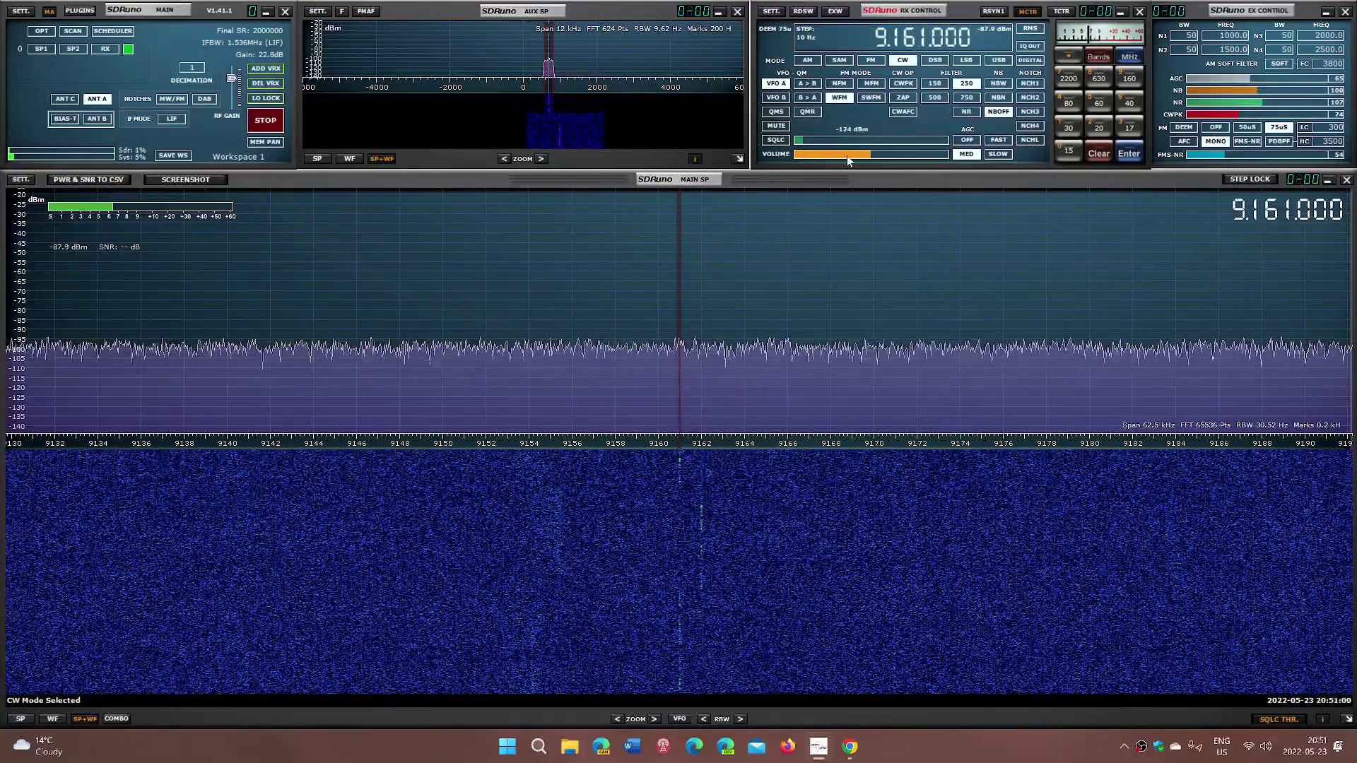
# - Lower the VOLUME slider in two steps to a quiet listening level
pyautogui.click(847, 156)
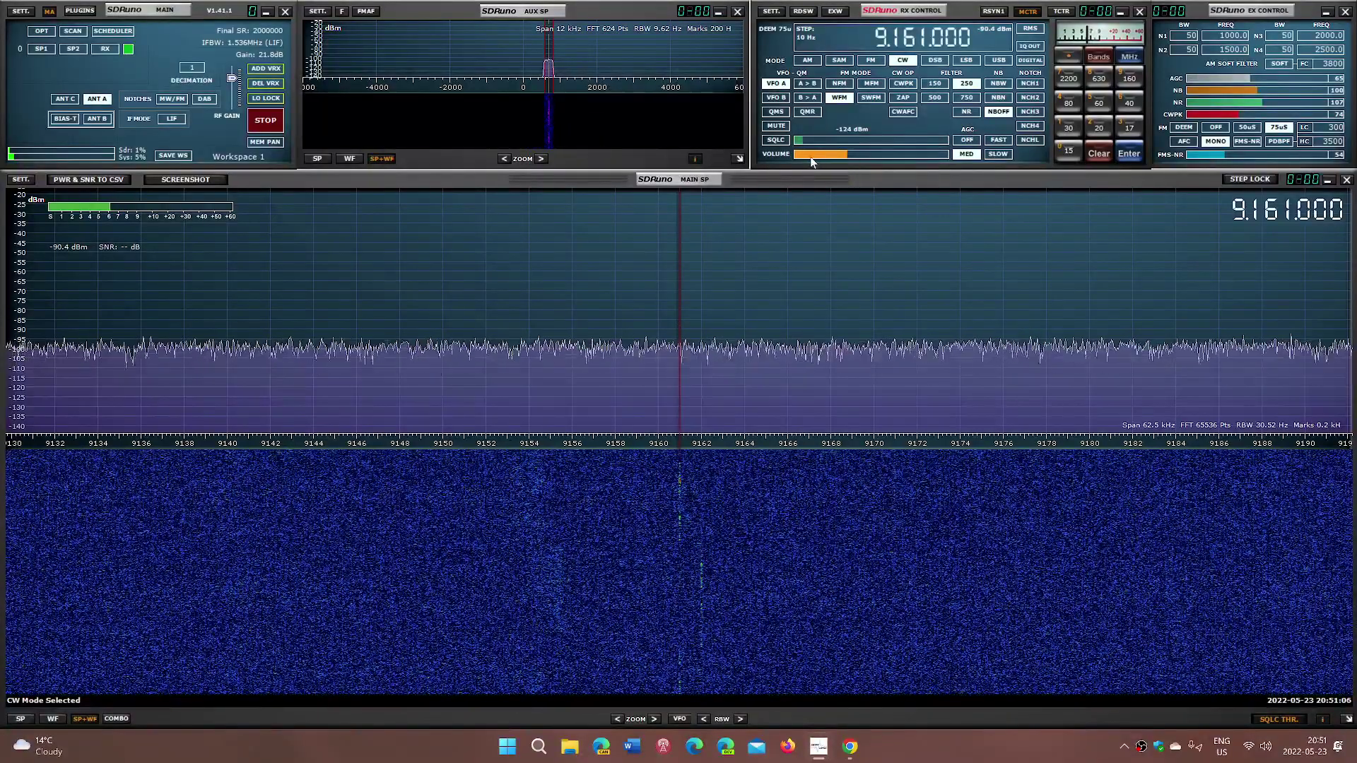
pyautogui.click(810, 156)
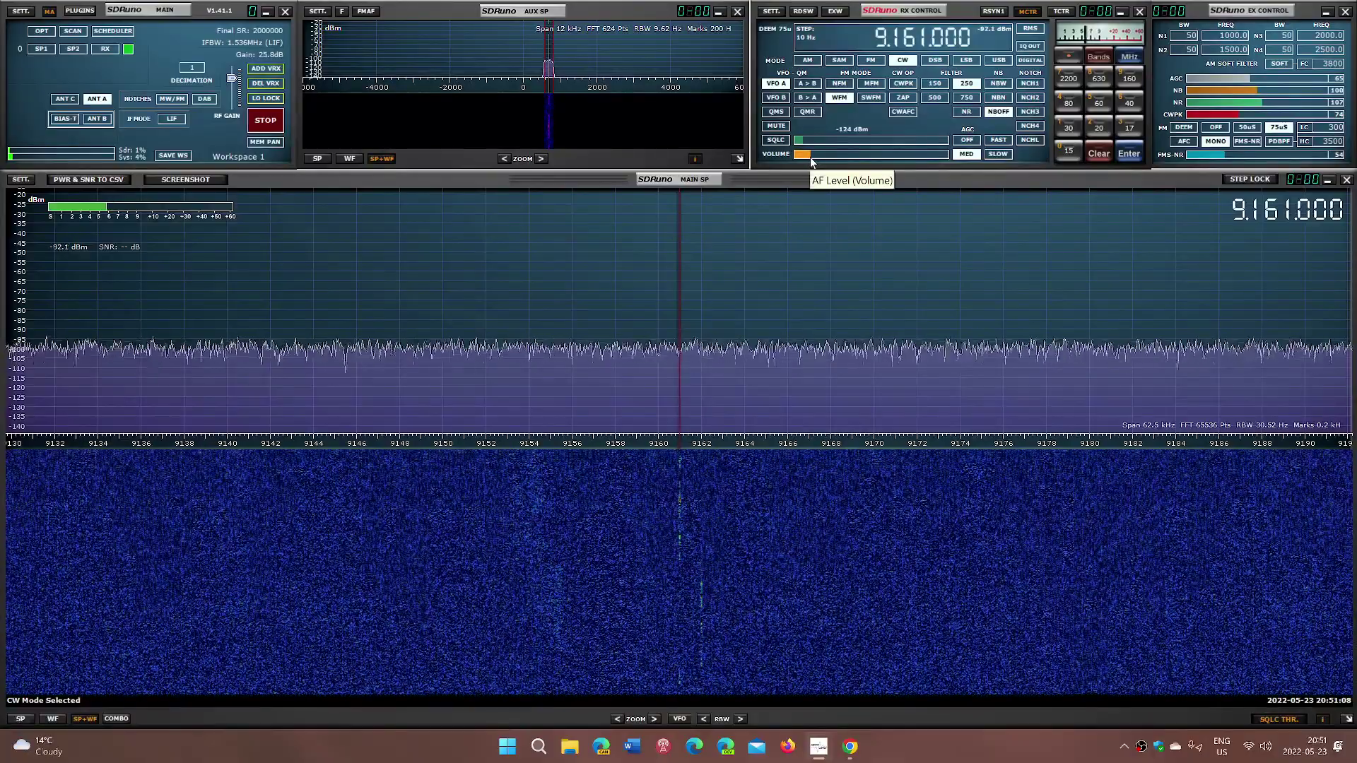
pyautogui.click(826, 157)
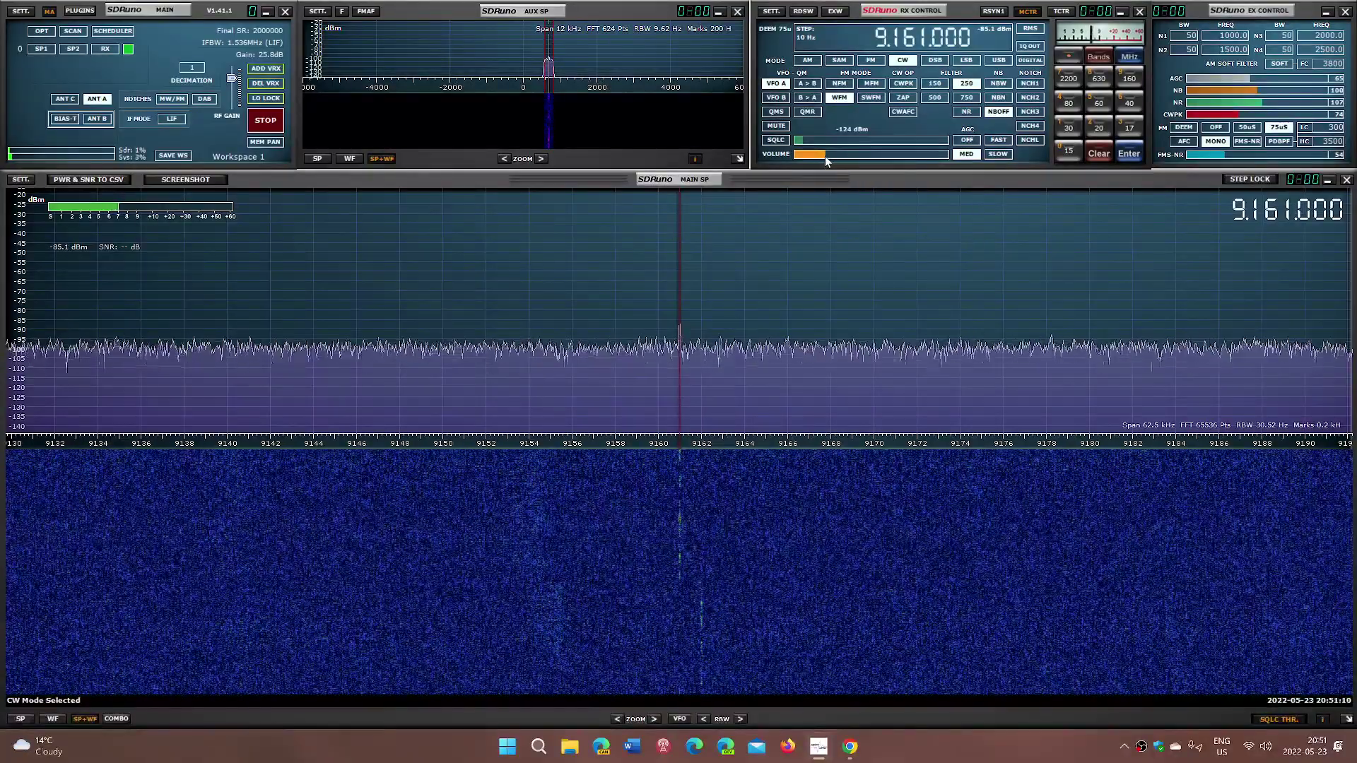